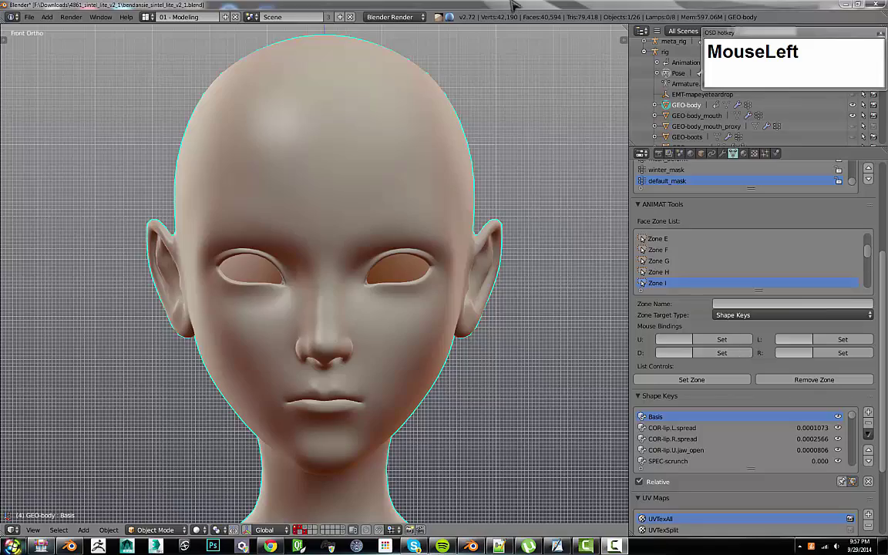
# - Pan and zoom the viewport to bring the Sintel head into frame
pyautogui.scroll(-8, 413, 312)
pyautogui.scroll(-2, 409, 345)
pyautogui.scroll(7, 364, 343)
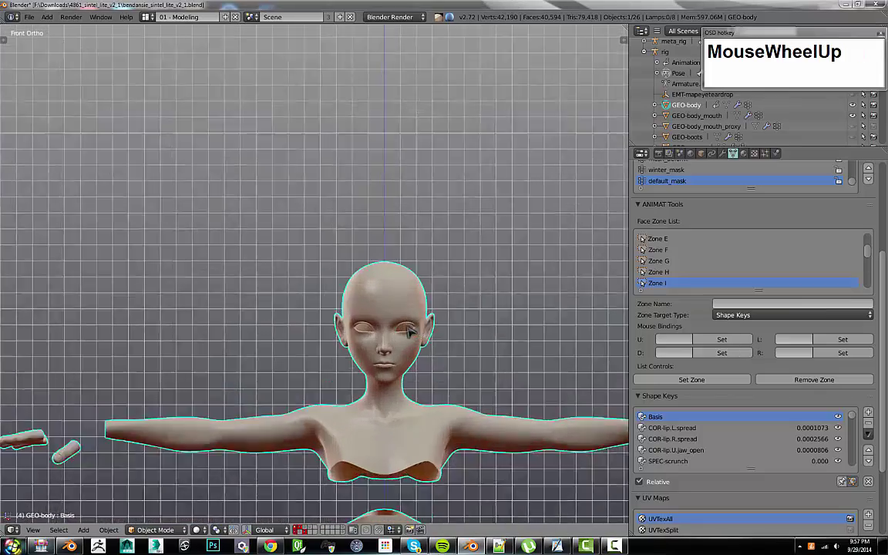
pyautogui.keyDown('shift'); pyautogui.moveTo(364, 343); pyautogui.dragTo(358, 276, button='middle'); pyautogui.keyUp('shift')
pyautogui.scroll(4, 349, 264)
pyautogui.scroll(-1, 357, 268)
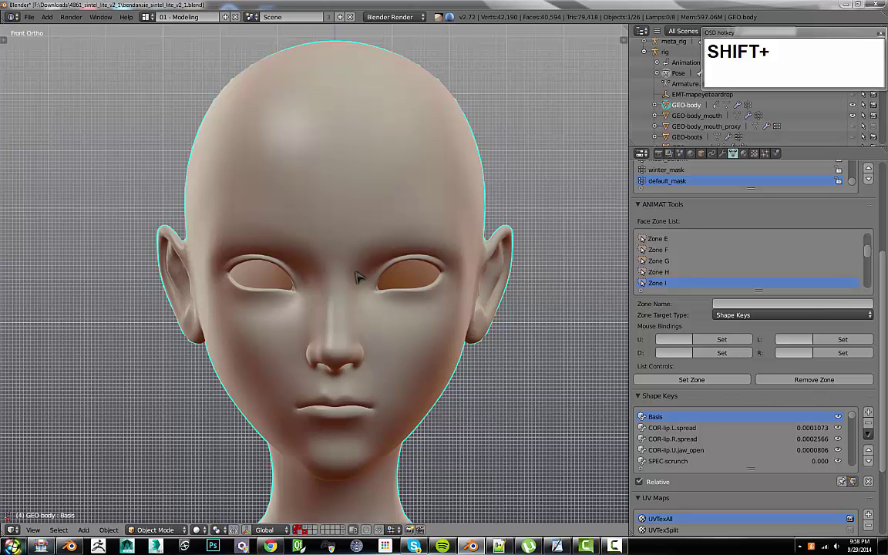
pyautogui.press('Escape')
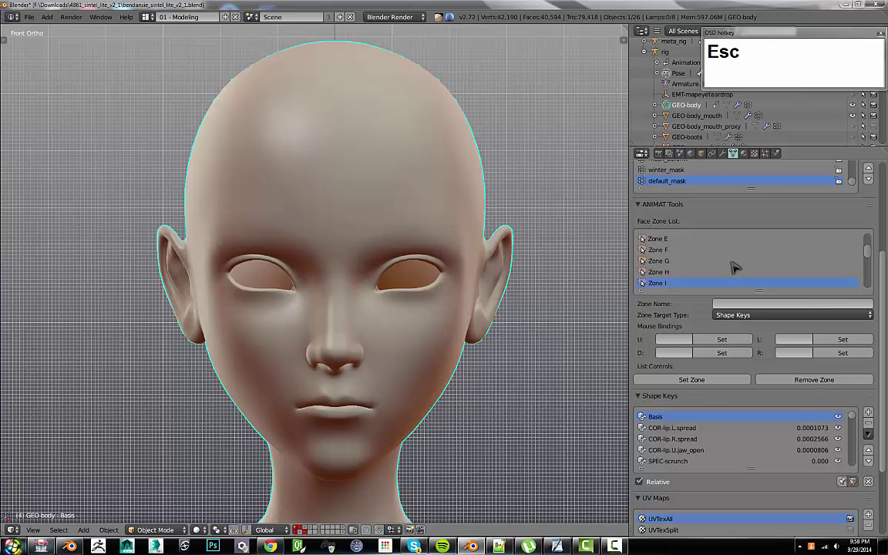
# - Scroll to the face zone settings and set Zone Target Type to Bone Transforms
pyautogui.scroll(4, 733, 264)
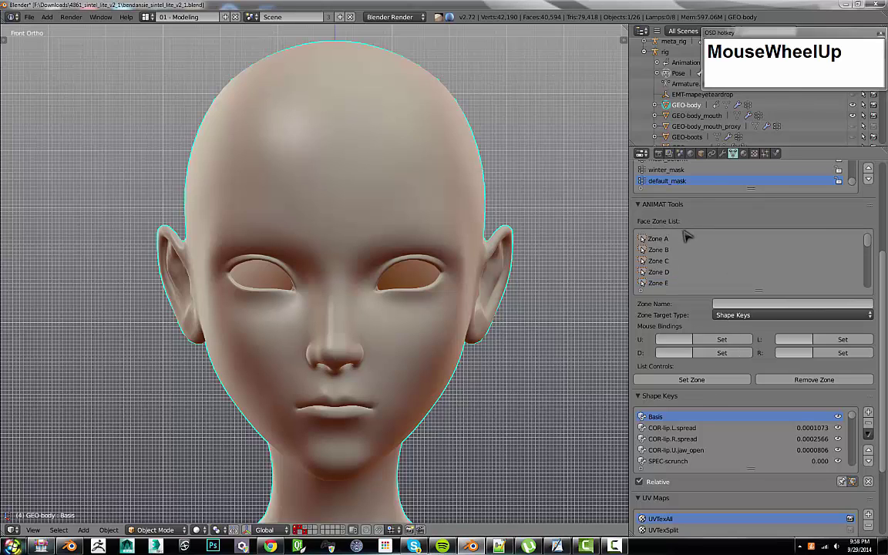
pyautogui.scroll(-13, 686, 235)
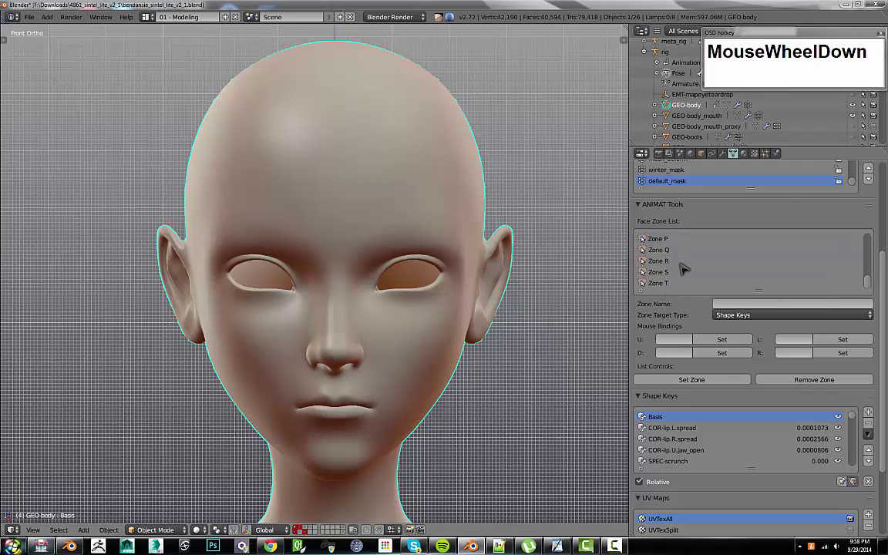
pyautogui.scroll(13, 683, 265)
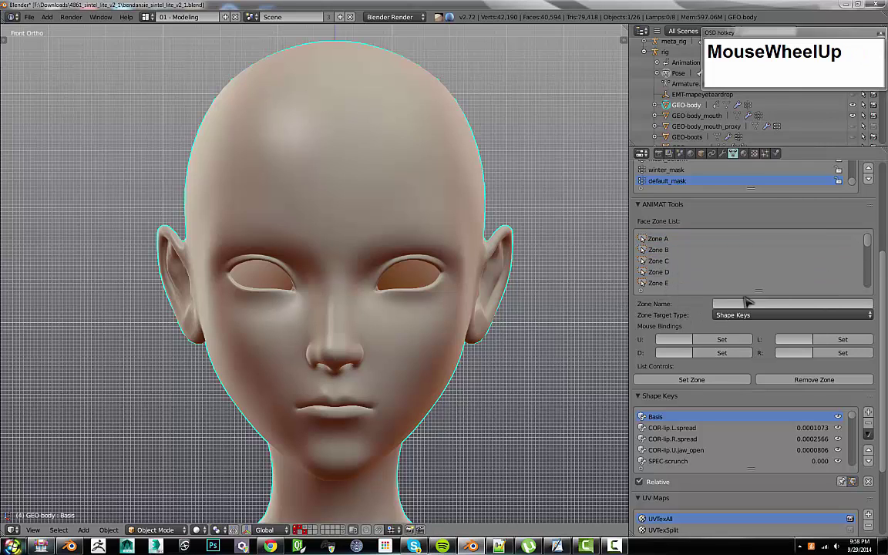
pyautogui.click(678, 273)
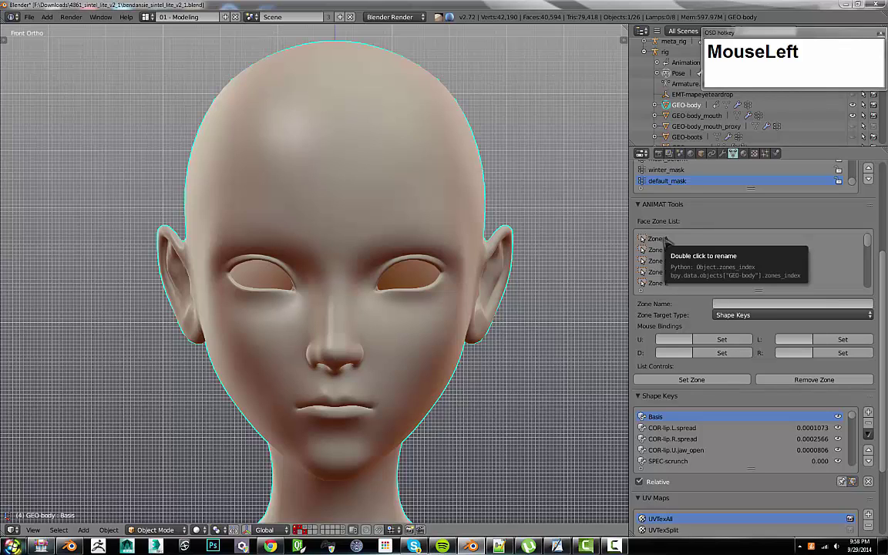
pyautogui.scroll(-1, 667, 241)
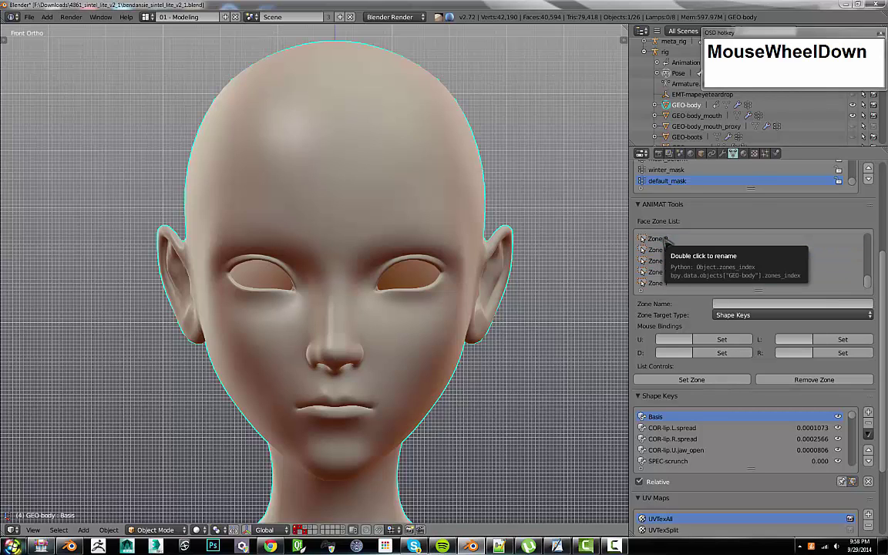
pyautogui.scroll(1, 694, 284)
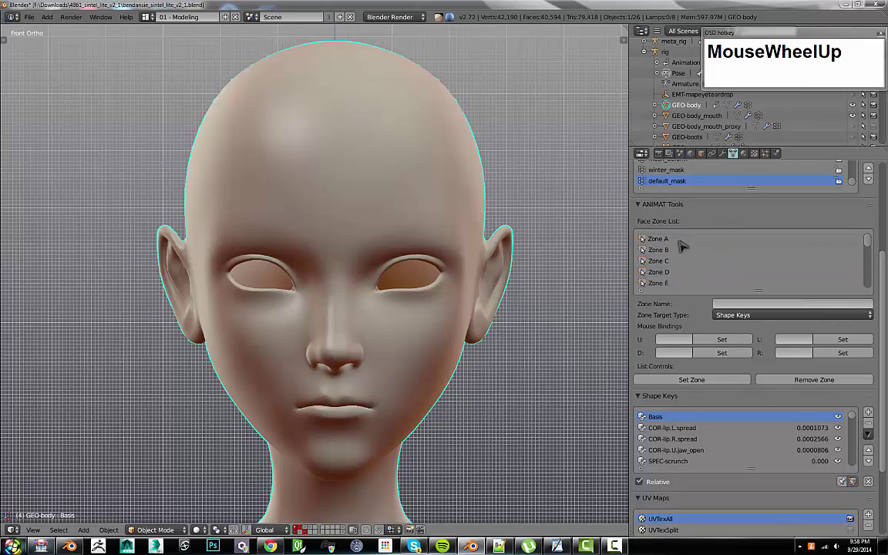
pyautogui.click(731, 304)
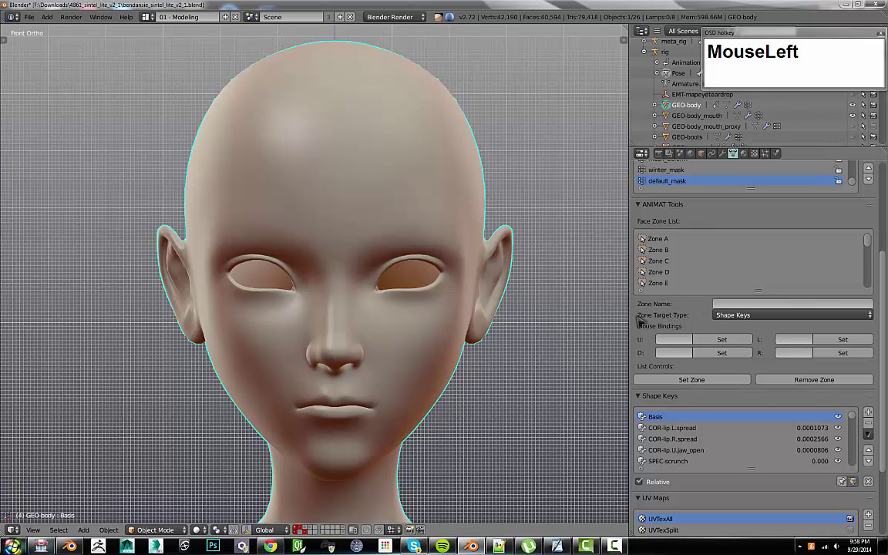
pyautogui.click(744, 316)
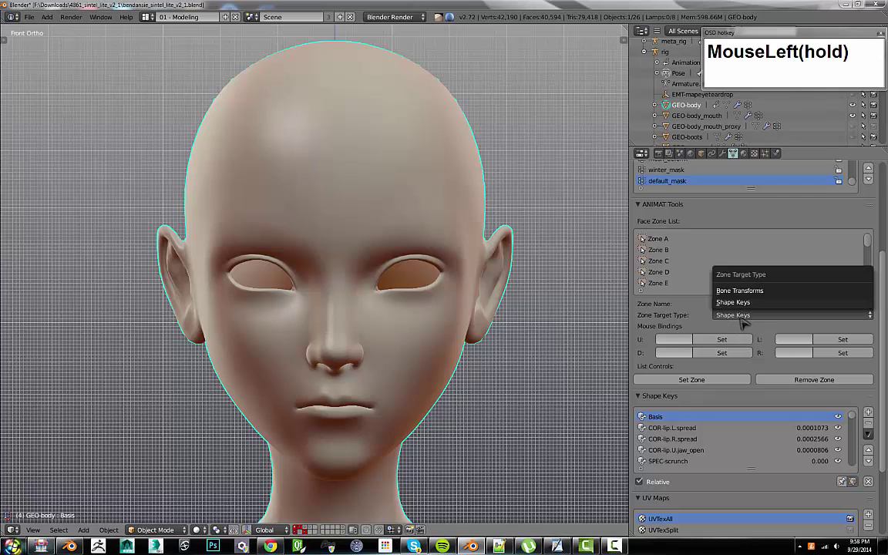
pyautogui.click(737, 291)
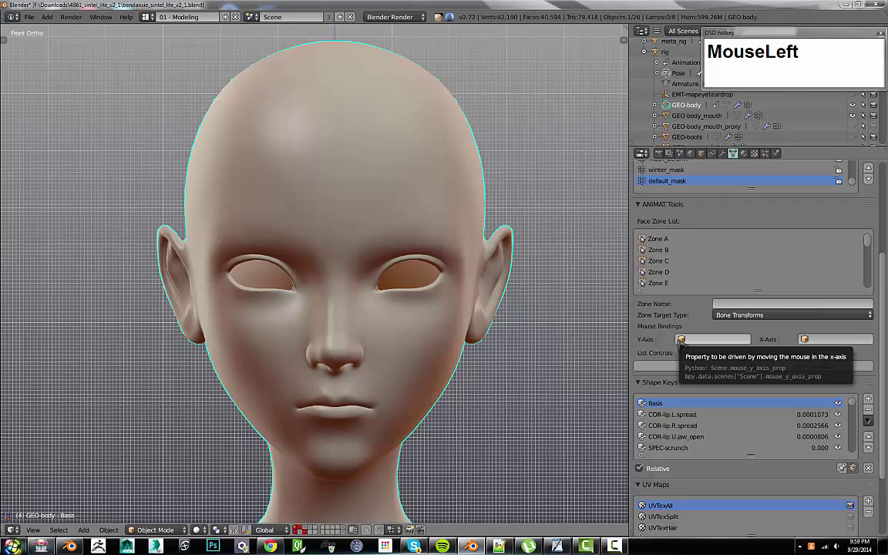
# - Pick rig in the Y-Axis field, inspect its bone list, then clear the field
pyautogui.click(694, 340)
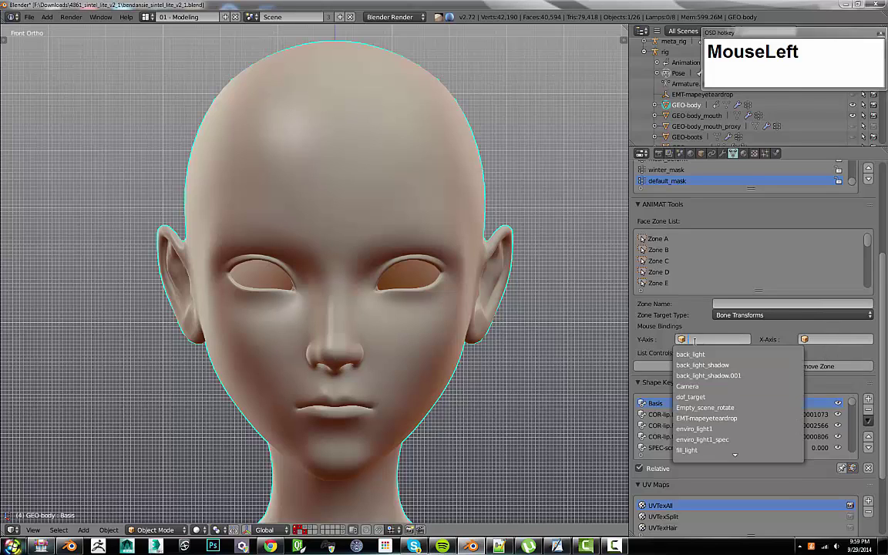
pyautogui.write('r')
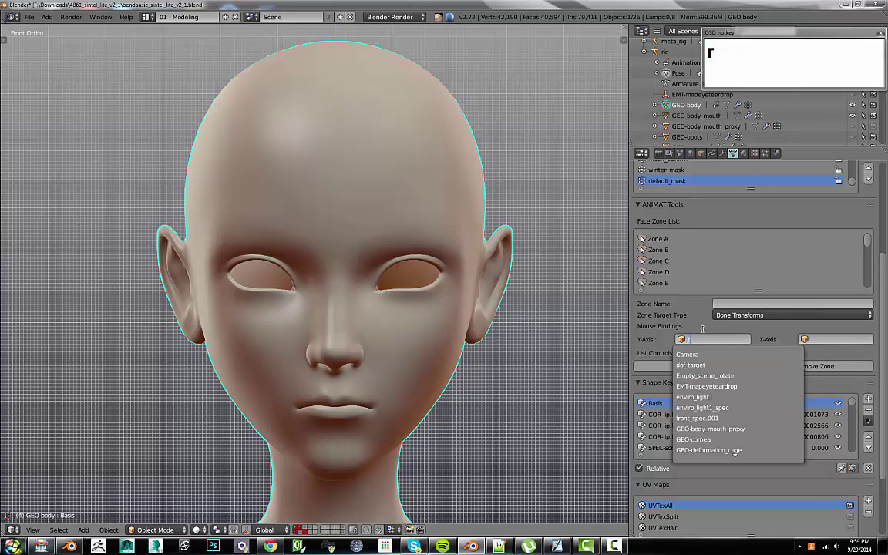
pyautogui.write('ig')
pyautogui.click(682, 357)
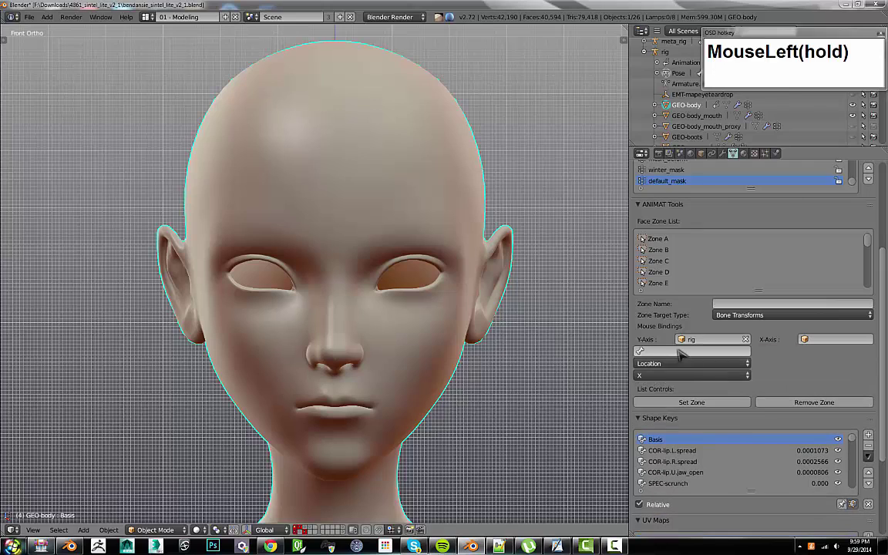
pyautogui.click(682, 353)
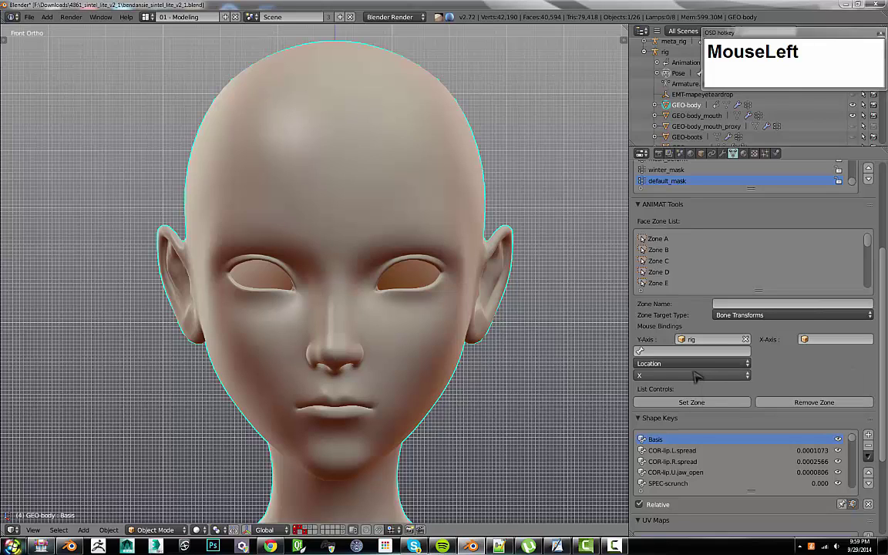
pyautogui.click(745, 339)
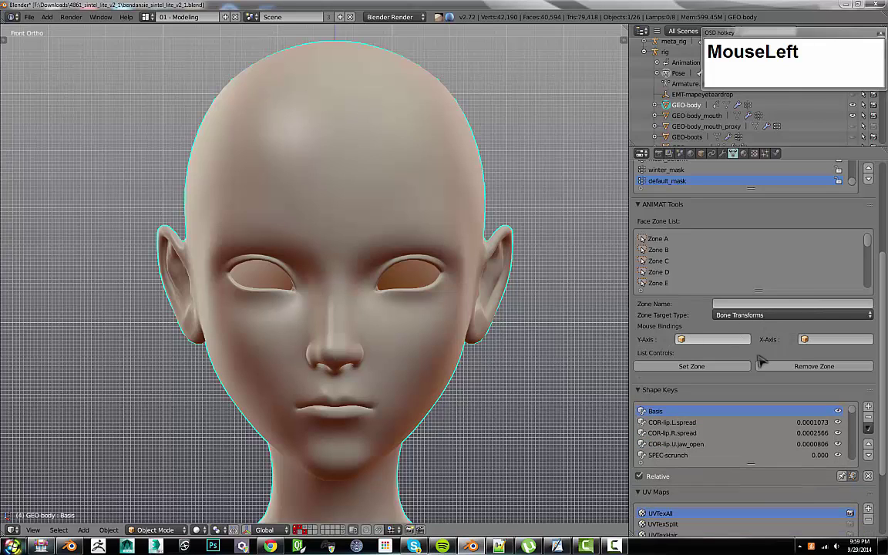
# - Set Zone Target Type back to Shape Keys
pyautogui.moveTo(771, 315); pyautogui.dragTo(771, 302)
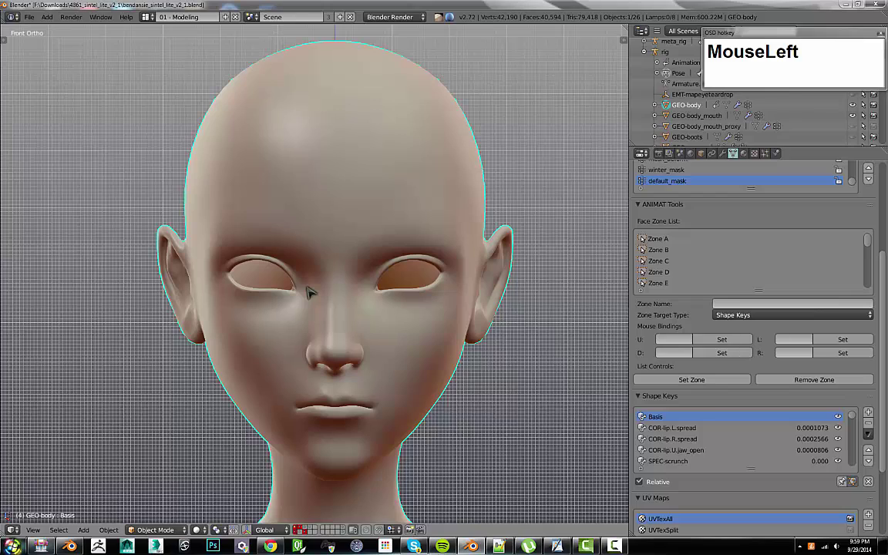
pyautogui.hotkey('ctrl', 'alt', 'a')
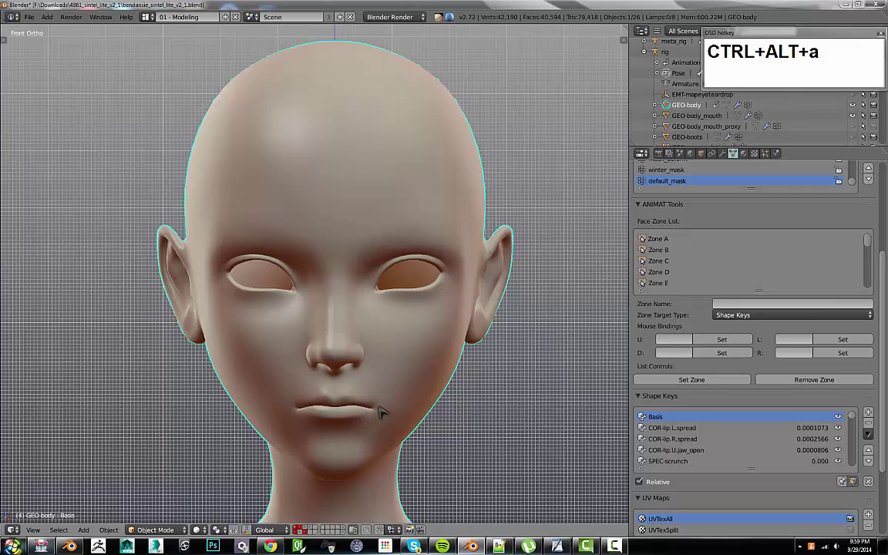
pyautogui.moveTo(372, 410); pyautogui.dragTo(302, 409)
pyautogui.moveTo(277, 377); pyautogui.dragTo(356, 362)
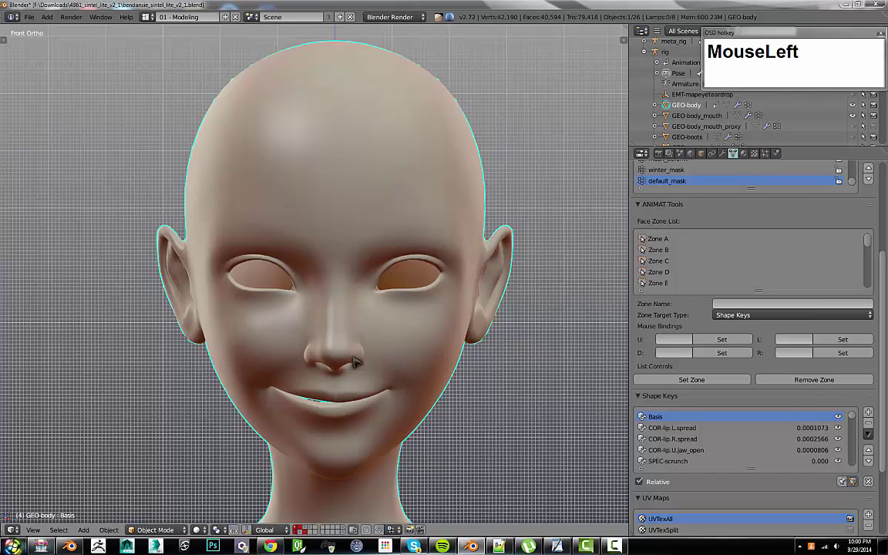
pyautogui.rightClick(393, 394)
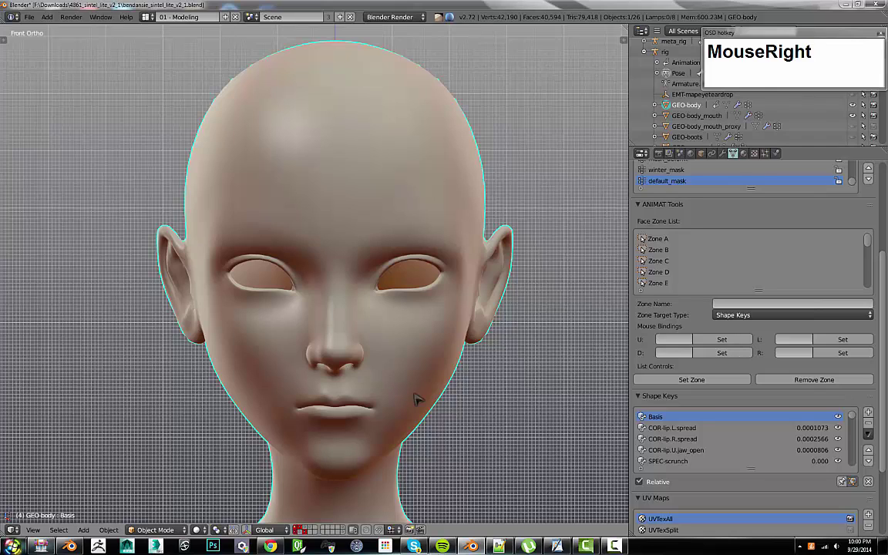
pyautogui.moveTo(425, 403); pyautogui.dragTo(275, 377)
pyautogui.rightClick(278, 420)
pyautogui.rightClick(249, 410)
pyautogui.rightClick(276, 377)
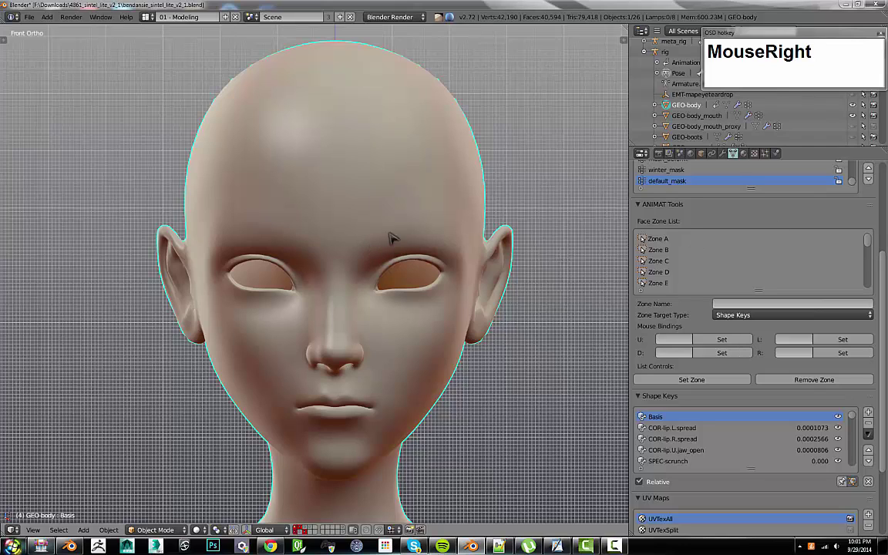
pyautogui.press('Escape')
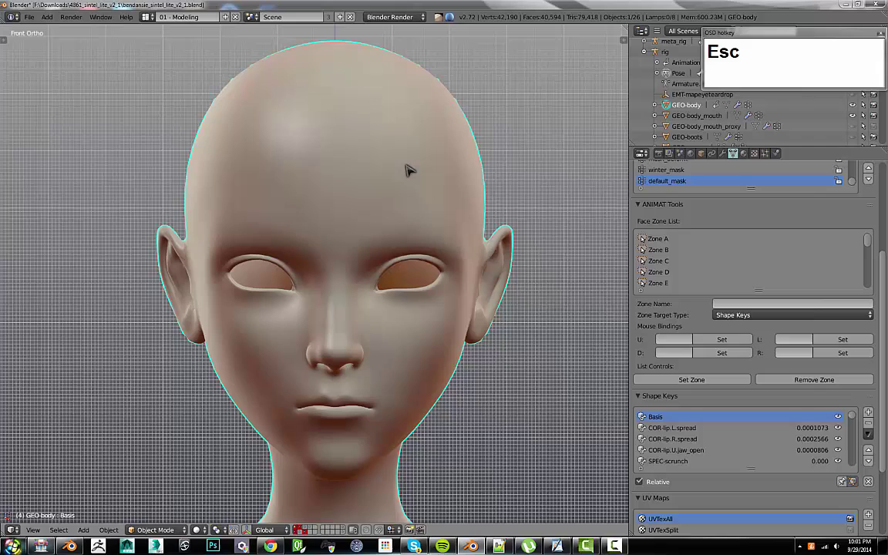
pyautogui.hotkey('ctrl', 'alt', 'a')
pyautogui.click(648, 113)
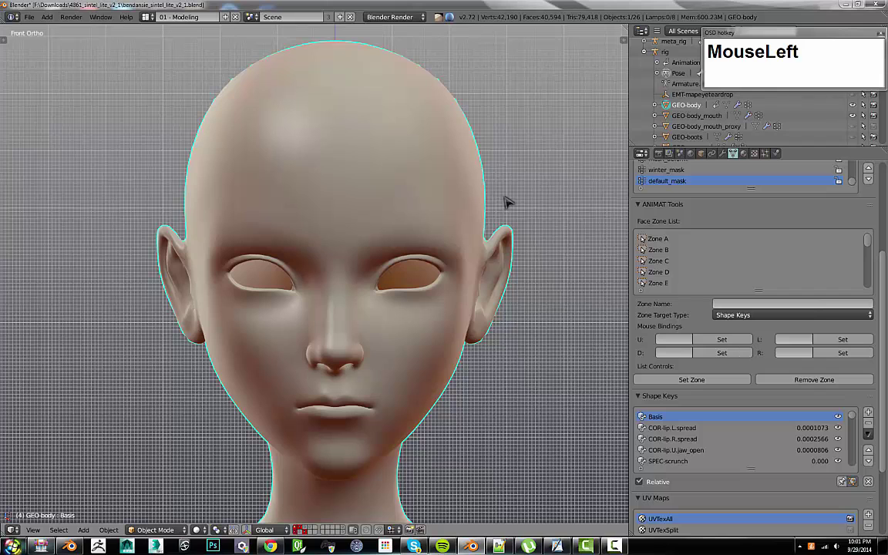
pyautogui.moveTo(416, 254); pyautogui.dragTo(401, 267, button='middle')
pyautogui.press('KP_1')
pyautogui.press('KP_3')
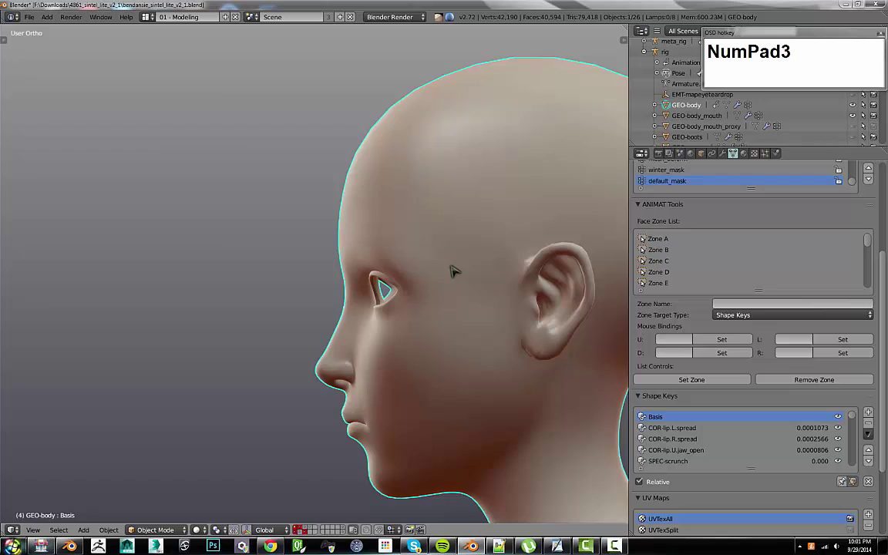
pyautogui.press('KP_7')
pyautogui.press('KP_1')
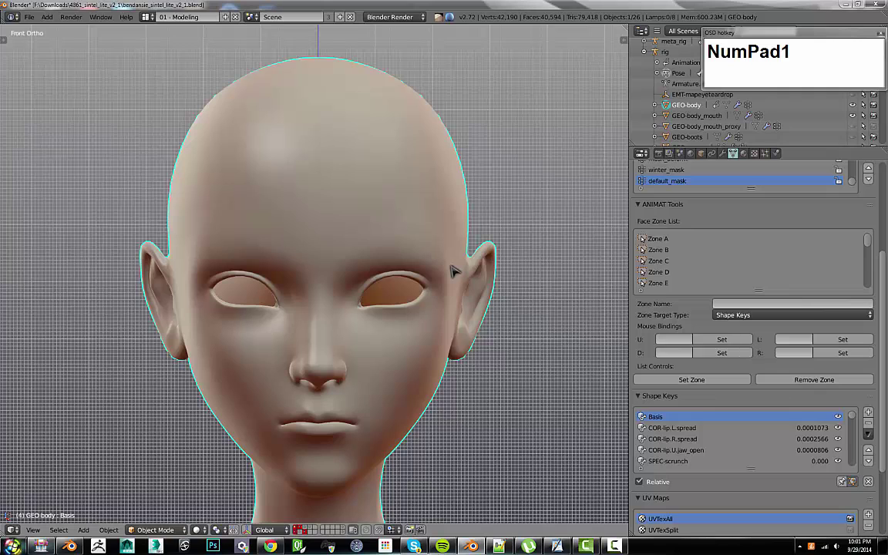
pyautogui.press('Escape')
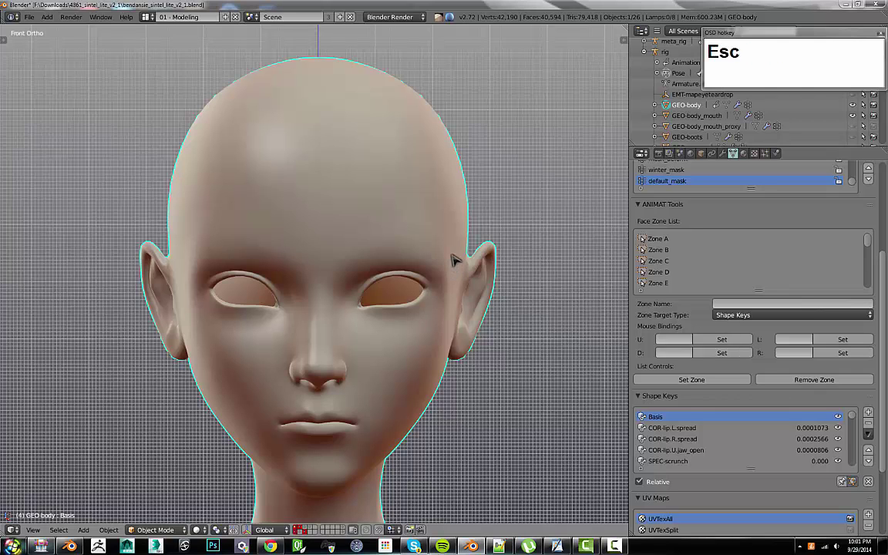
pyautogui.press('Tab')
# - Deselect all faces and scroll the Shape Keys list down to the BROW keys
pyautogui.press('a')
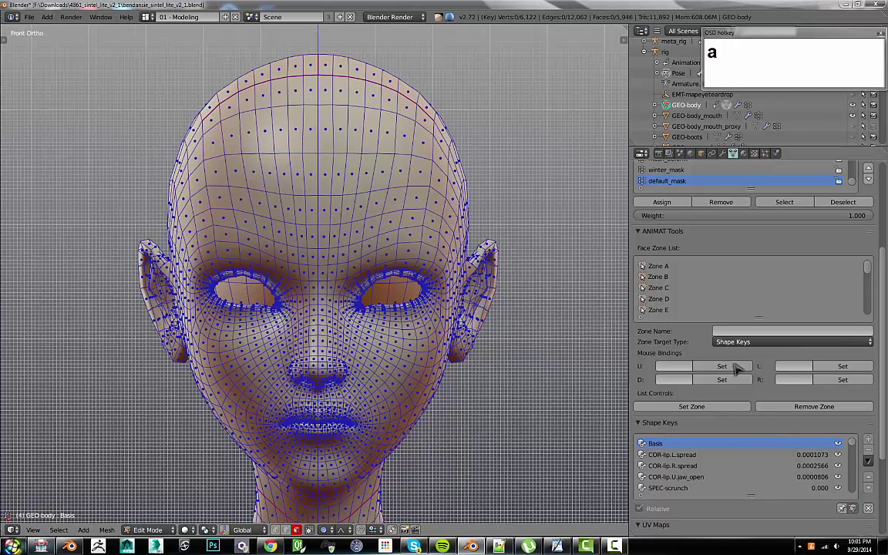
pyautogui.scroll(-2, 838, 472)
pyautogui.scroll(-6, 787, 471)
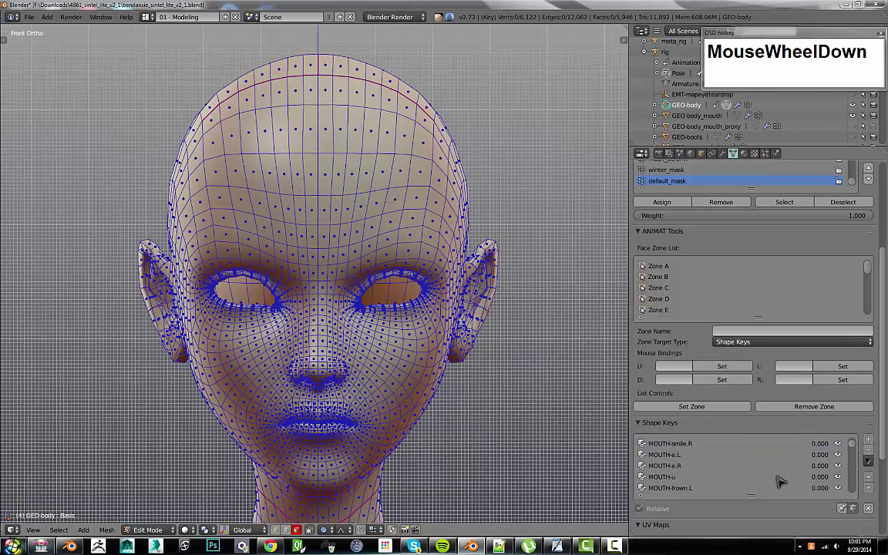
pyautogui.scroll(-6, 790, 470)
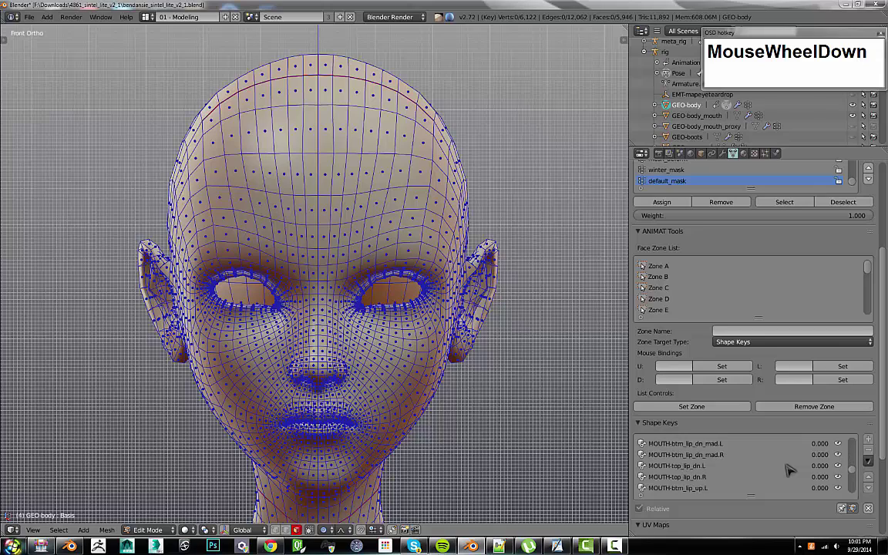
pyautogui.scroll(1, 790, 471)
pyautogui.scroll(-6, 789, 470)
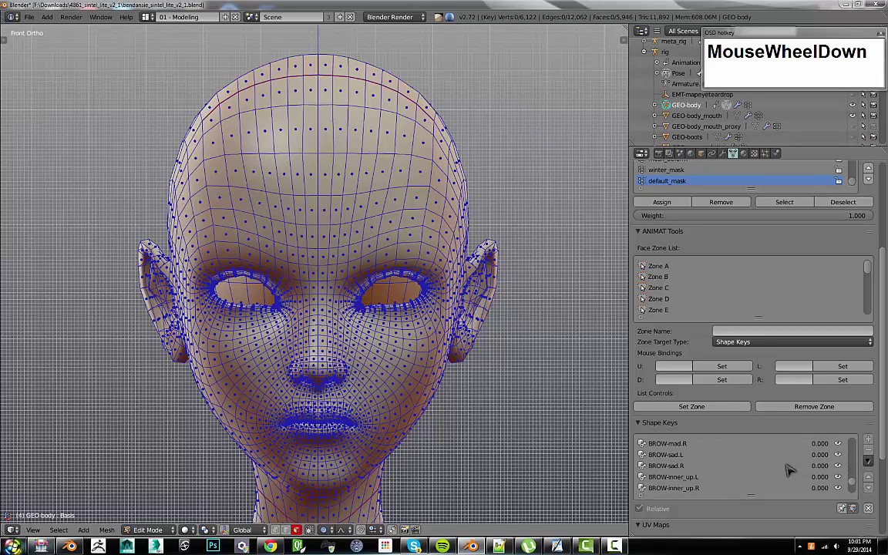
pyautogui.scroll(-2, 774, 469)
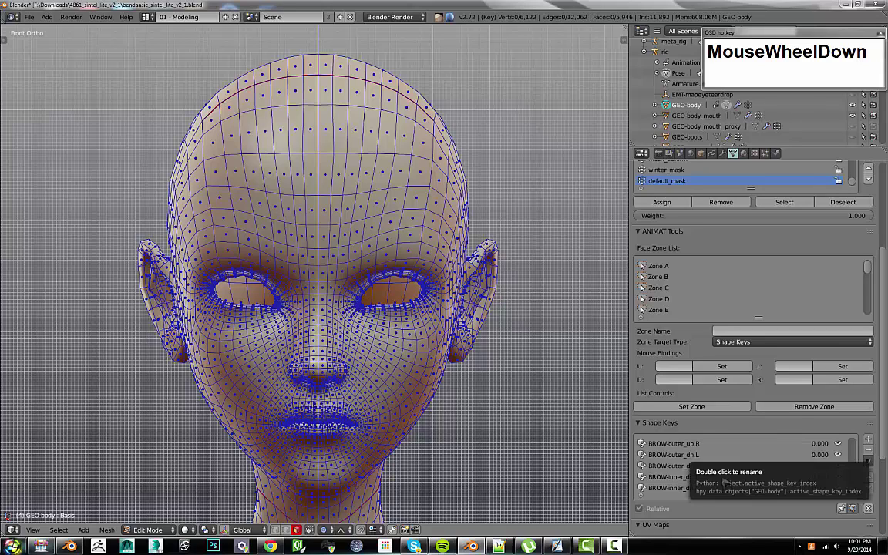
pyautogui.scroll(-4, 698, 482)
pyautogui.scroll(1, 704, 487)
pyautogui.scroll(1, 704, 488)
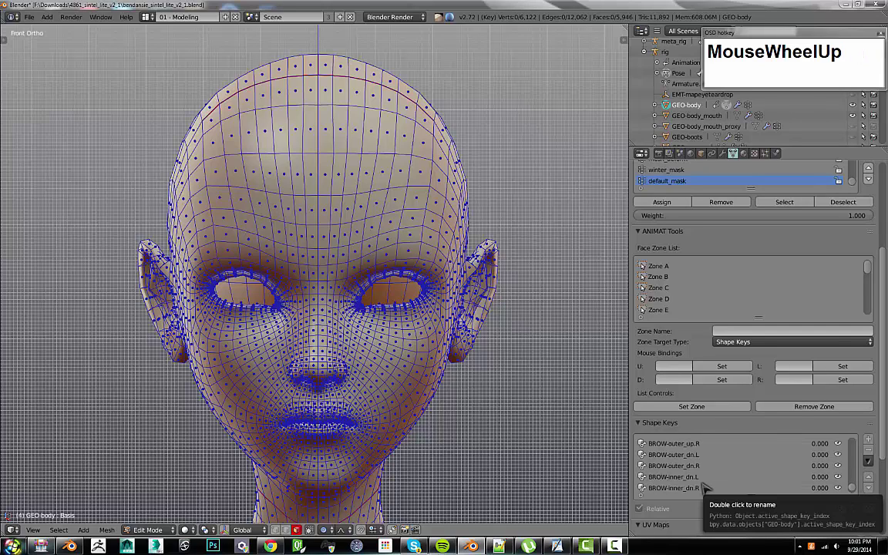
# - Zoom in on the eyes and select a six-face forehead patch above the inner brow
pyautogui.scroll(2, 704, 487)
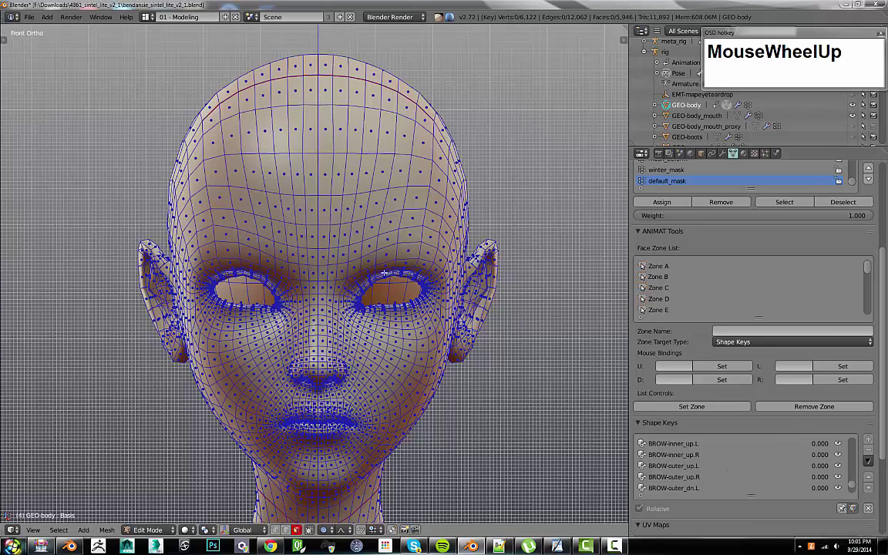
pyautogui.scroll(4, 364, 254)
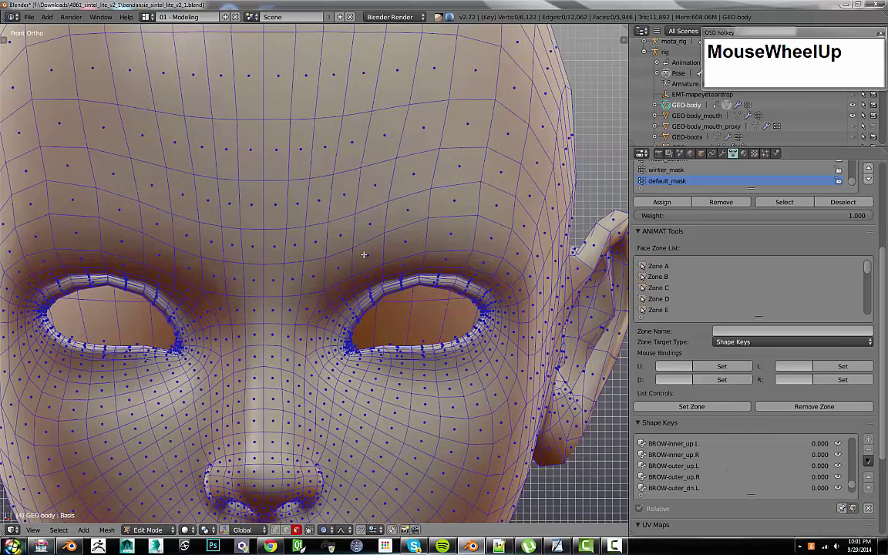
pyautogui.rightClick(316, 241)
pyautogui.rightClick(308, 273)
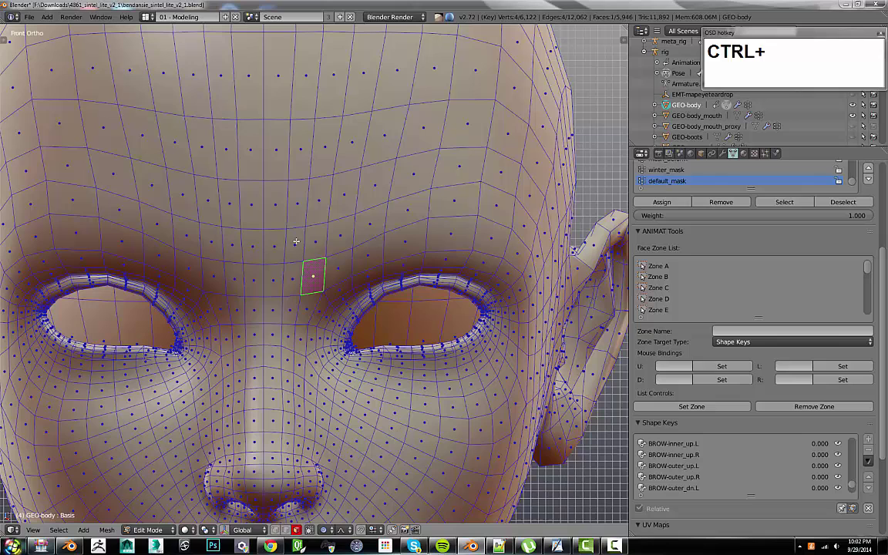
pyautogui.keyDown('ctrl'); pyautogui.rightClick(325, 270); pyautogui.keyUp('ctrl')
pyautogui.keyDown('shift'); pyautogui.rightClick(320, 272); pyautogui.keyUp('shift')
pyautogui.keyDown('shift'); pyautogui.rightClick(343, 262); pyautogui.keyUp('shift')
pyautogui.keyDown('shift'); pyautogui.rightClick(368, 255); pyautogui.keyUp('shift')
pyautogui.keyDown('shift'); pyautogui.rightClick(371, 223); pyautogui.keyUp('shift')
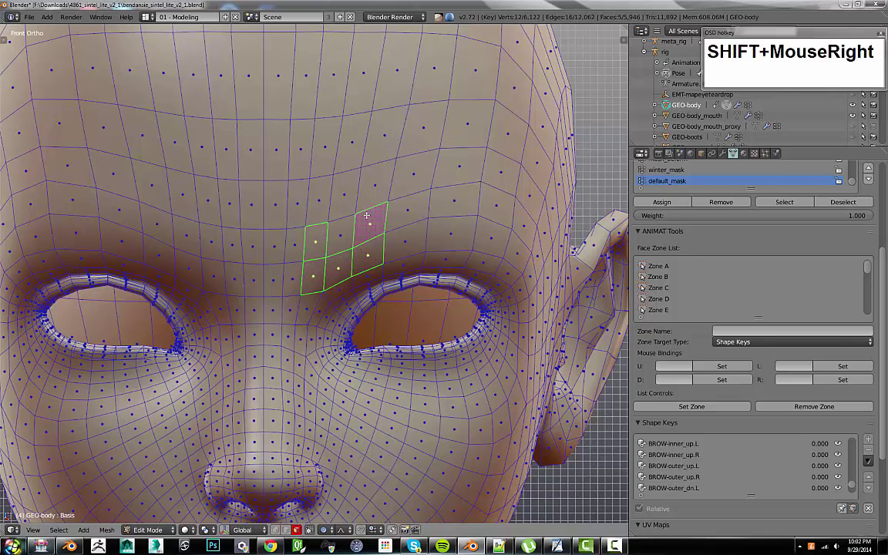
pyautogui.keyDown('shift'); pyautogui.rightClick(347, 225); pyautogui.keyUp('shift')
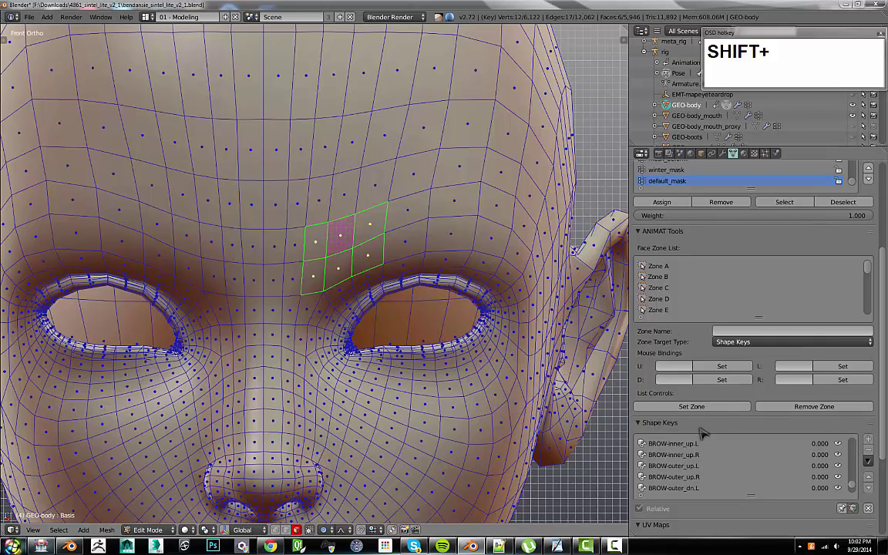
# - Bind U to BROW-inner_up.L and D to BROW-inner_dn.L
pyautogui.click(684, 445)
pyautogui.click(684, 445)
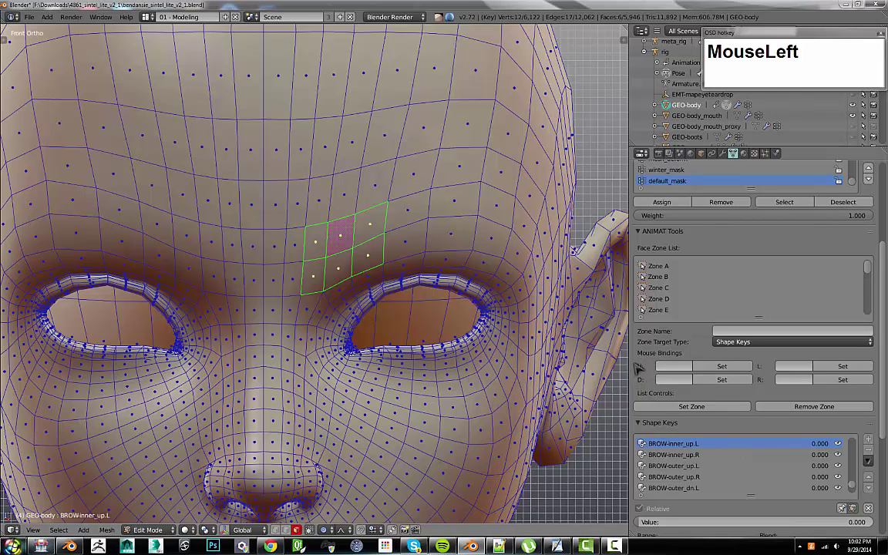
pyautogui.click(721, 367)
pyautogui.scroll(-3, 699, 478)
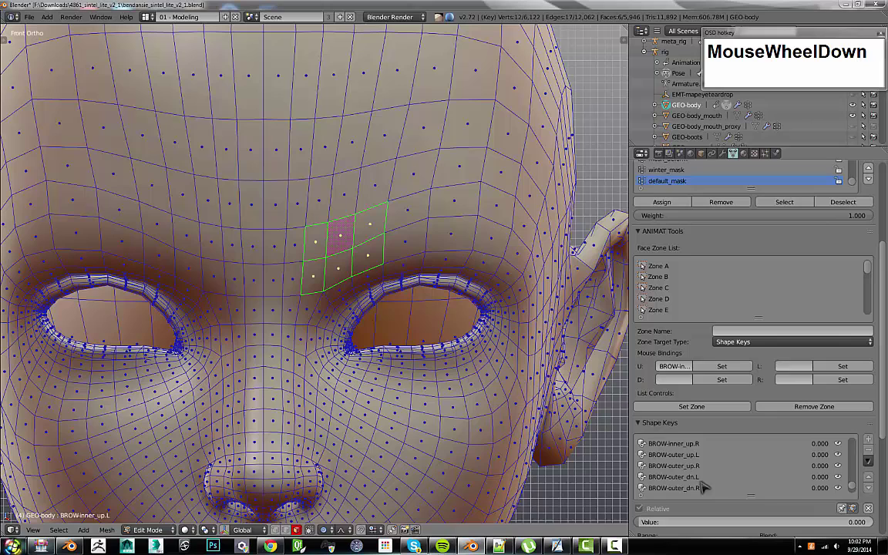
pyautogui.click(669, 477)
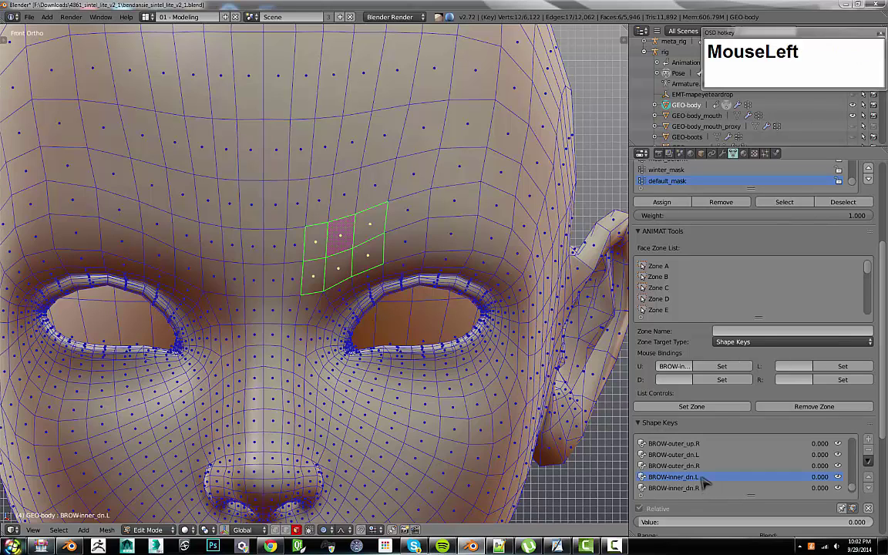
pyautogui.click(715, 381)
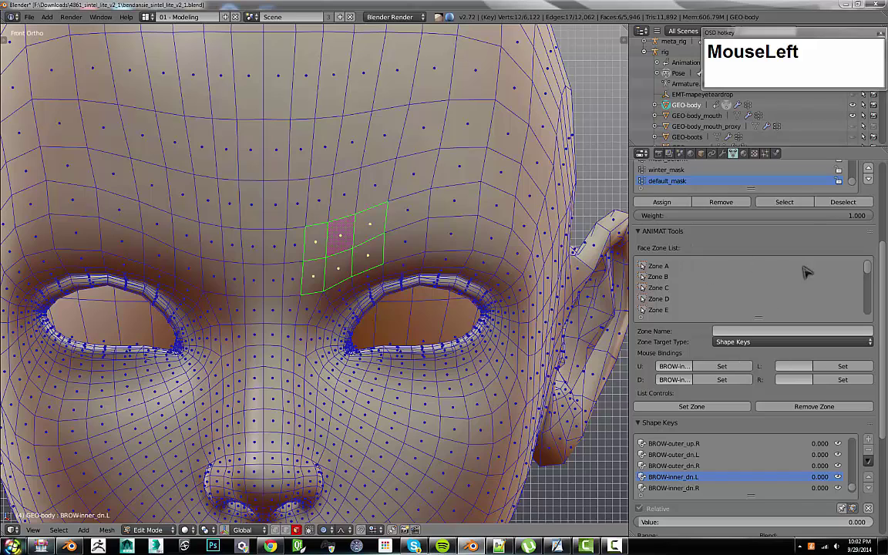
pyautogui.moveTo(876, 231); pyautogui.dragTo(755, 436)
# - Name the zone BrowInnerUpDwn and store the selected faces as a new zone
pyautogui.click(729, 331)
pyautogui.write('Bro')
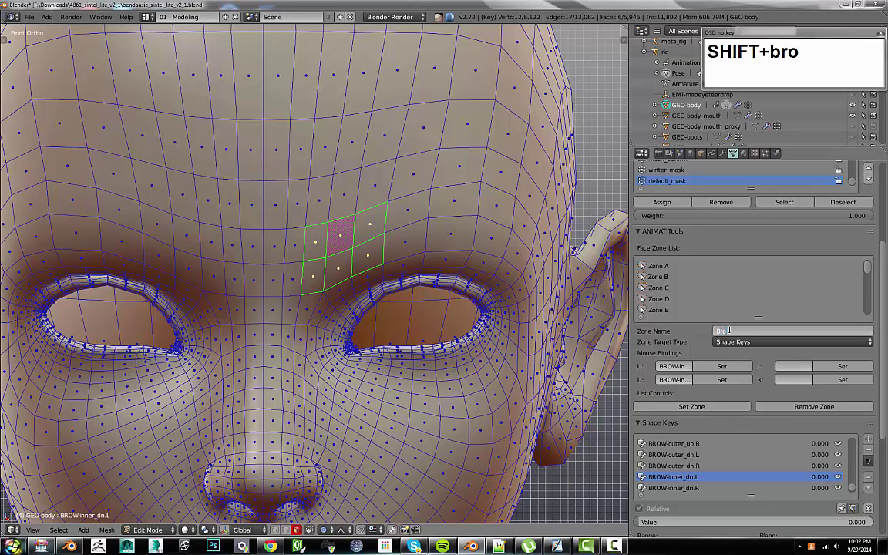
pyautogui.write('wInnerUpDo')
pyautogui.press('BackSpace')
pyautogui.write('wm')
pyautogui.press('BackSpace')
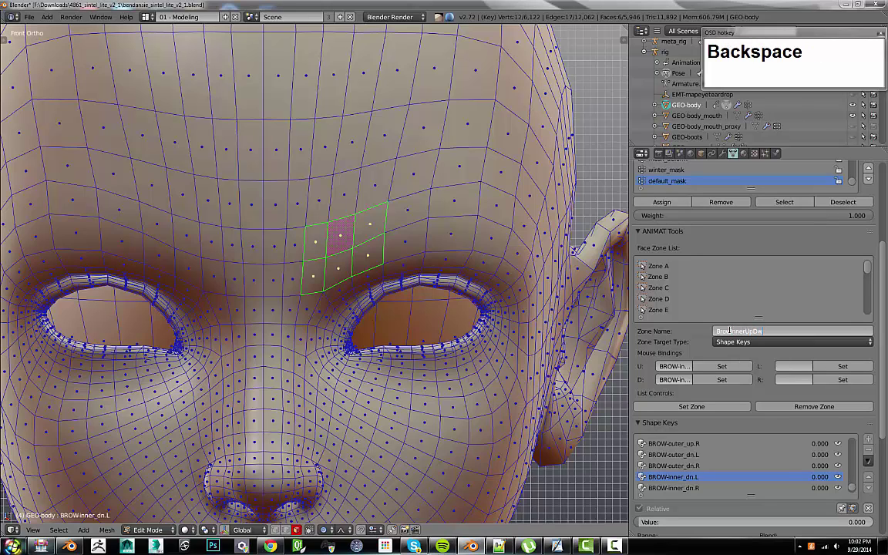
pyautogui.write('n')
pyautogui.click(710, 409)
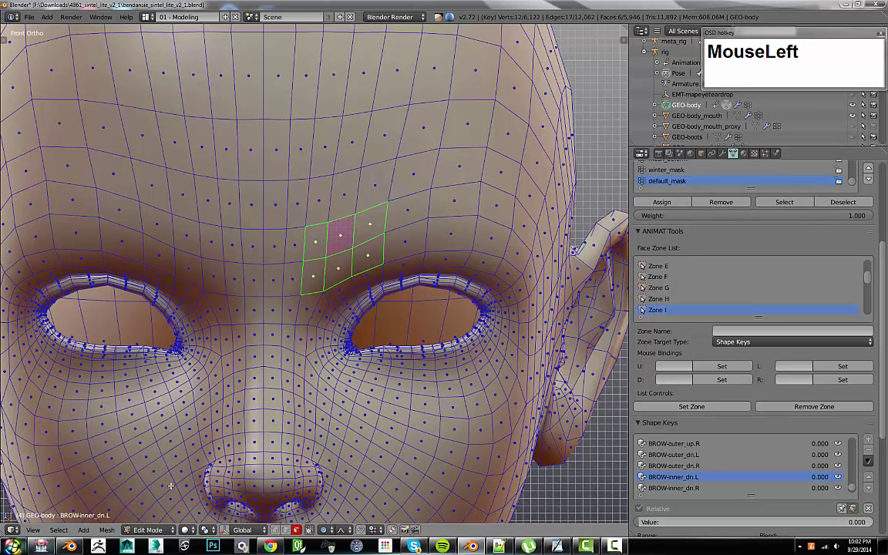
# - Mirror the selected faces to the right brow and bind U to BROW-inner_up.R, D to BROW-inner_dn.R
pyautogui.click(106, 530)
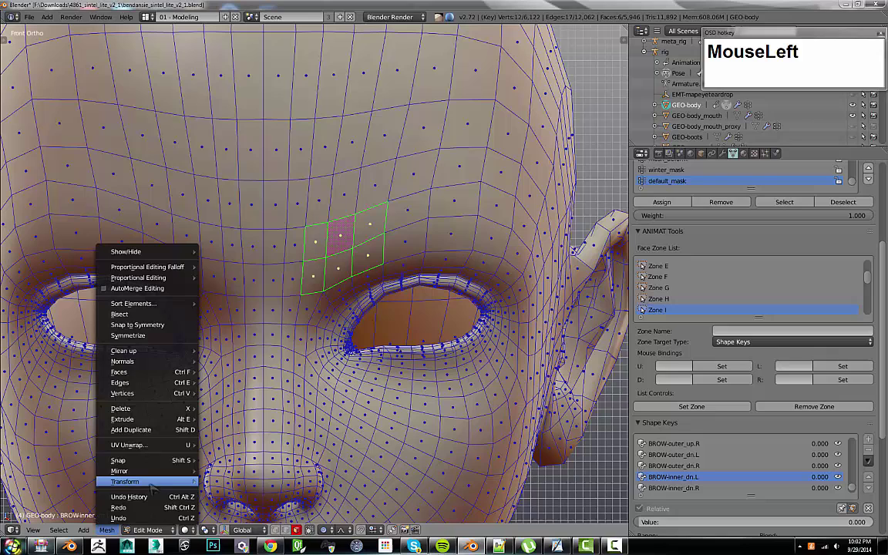
pyautogui.moveTo(58, 530)
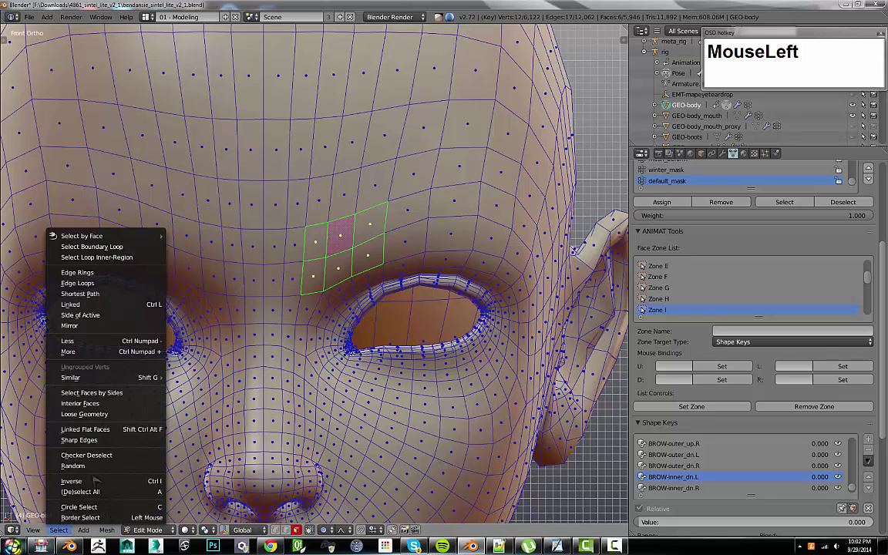
pyautogui.click(77, 325)
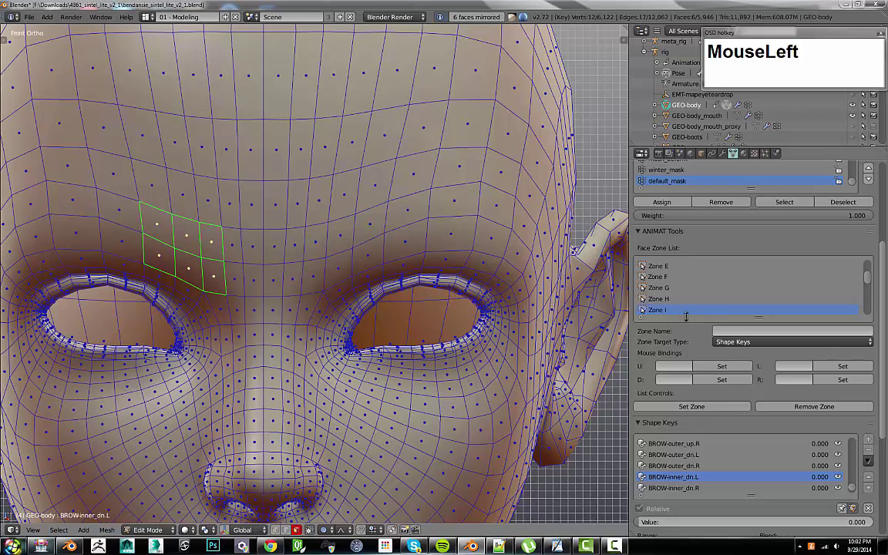
pyautogui.scroll(1, 702, 480)
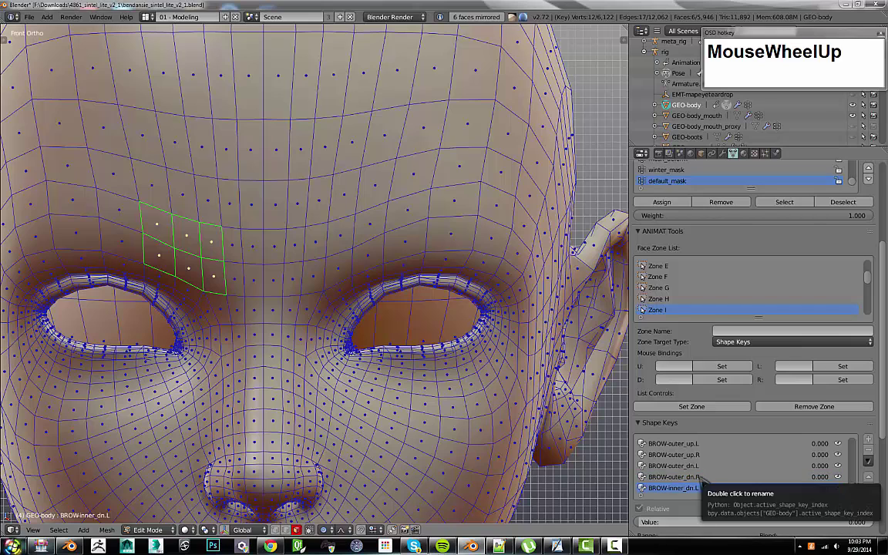
pyautogui.scroll(2, 698, 463)
pyautogui.click(674, 454)
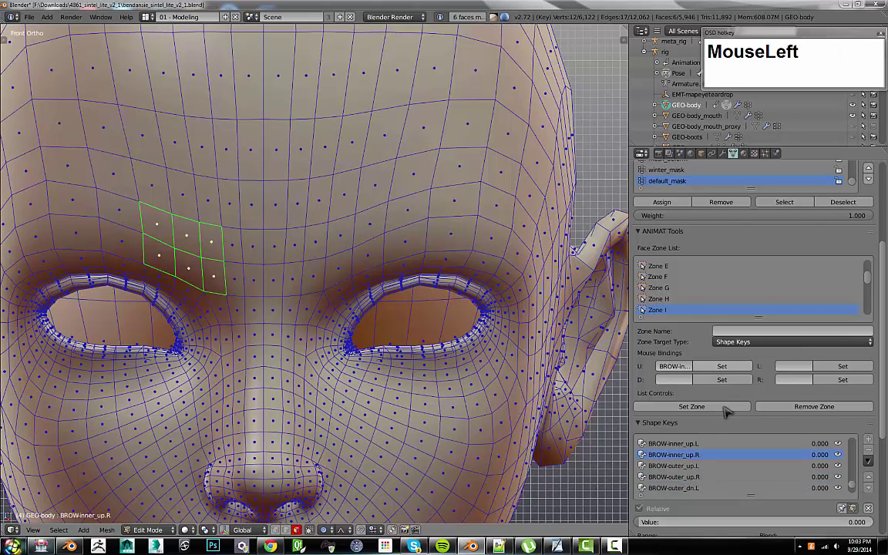
pyautogui.scroll(-3, 719, 478)
pyautogui.click(717, 488)
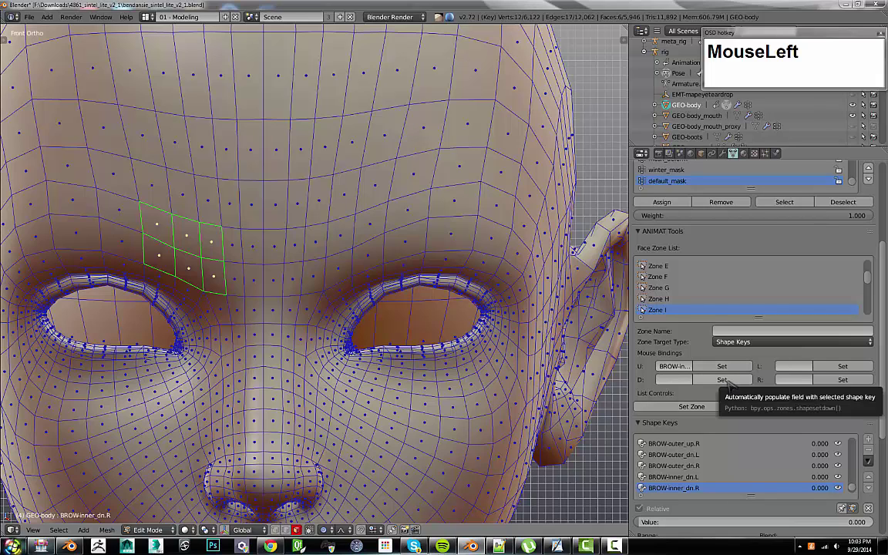
pyautogui.click(727, 381)
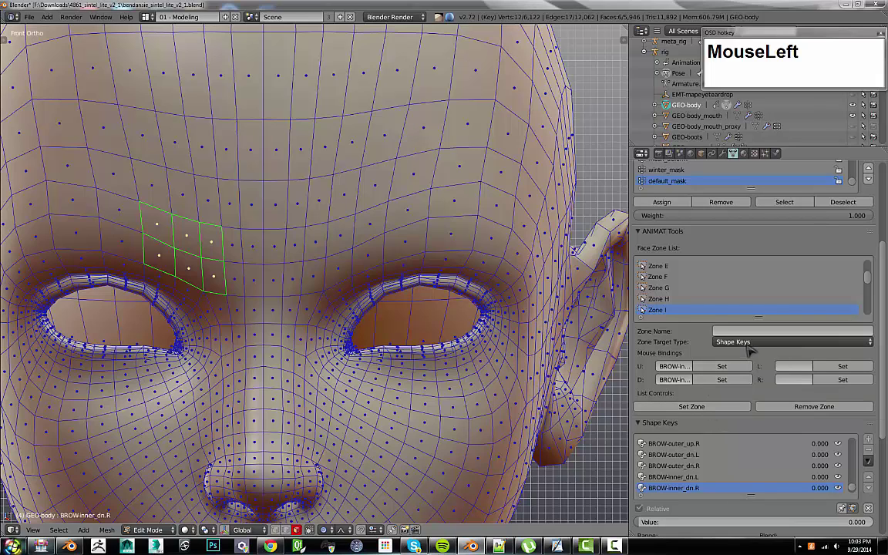
# - Name the zone BrowInnerUpDwn.R and save the mirrored faces as a new zone
pyautogui.moveTo(868, 276); pyautogui.dragTo(730, 334)
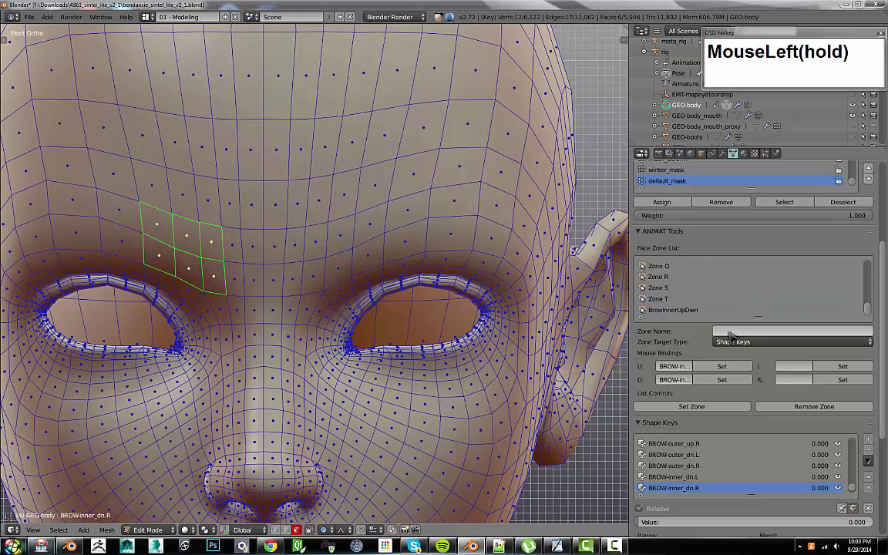
pyautogui.click(736, 330)
pyautogui.write('Bro')
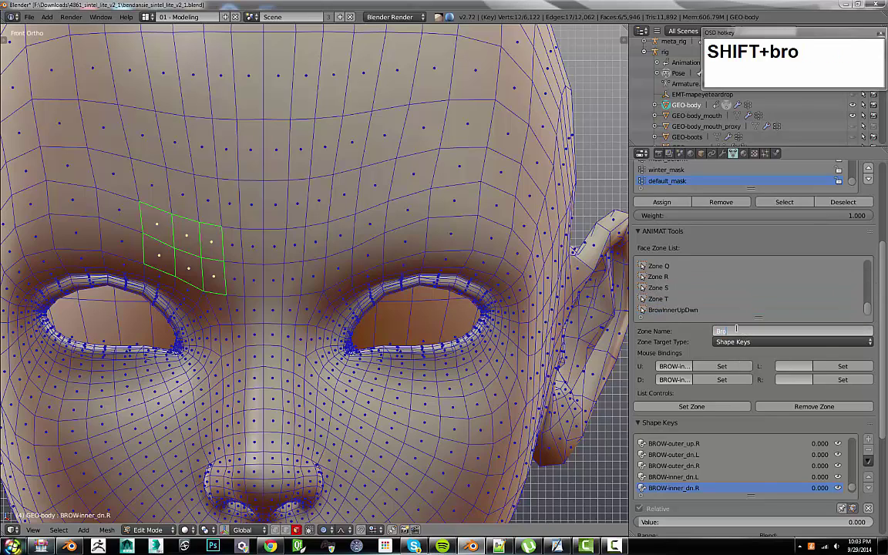
pyautogui.write('w')
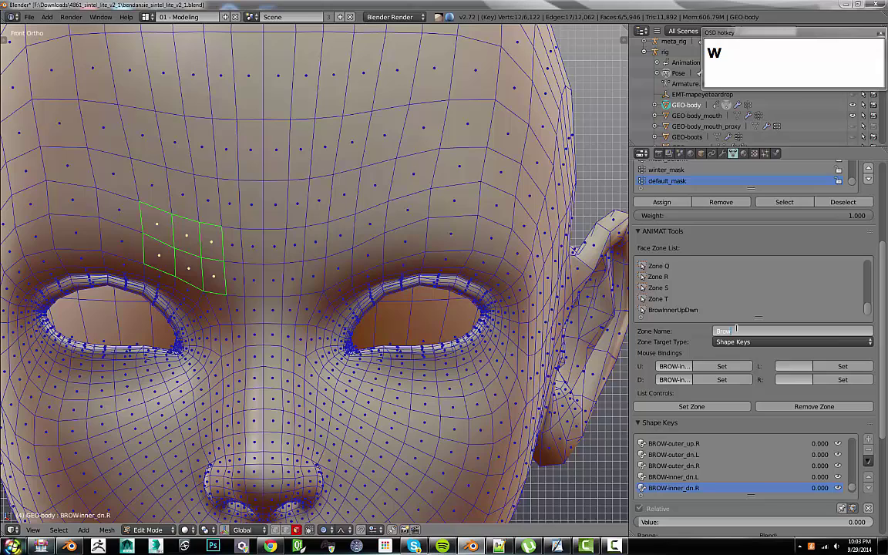
pyautogui.write('InnerUpDwn')
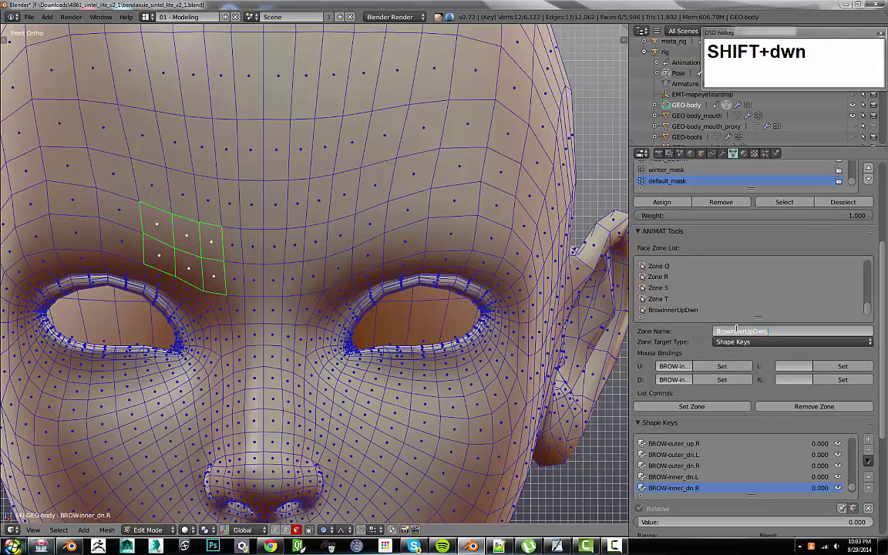
pyautogui.press('shift')
pyautogui.click(692, 406)
pyautogui.scroll(-2, 733, 287)
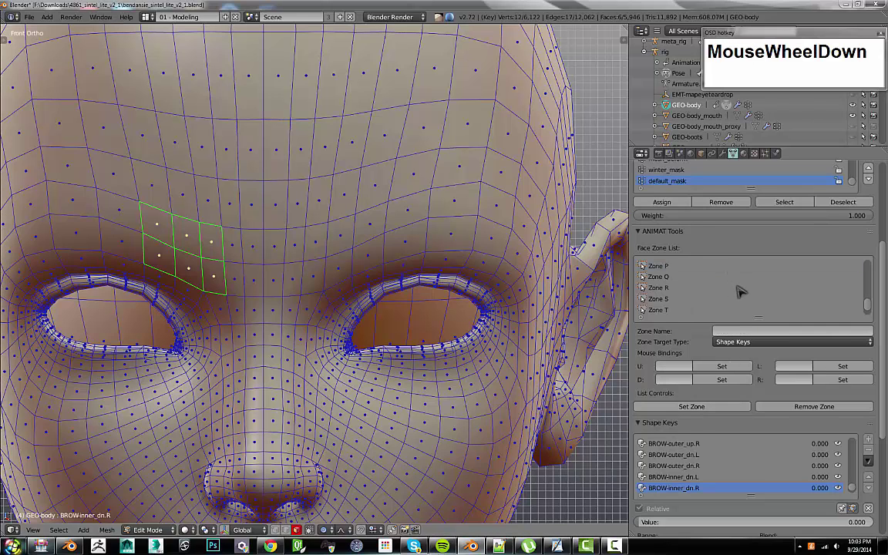
pyautogui.scroll(-2, 737, 292)
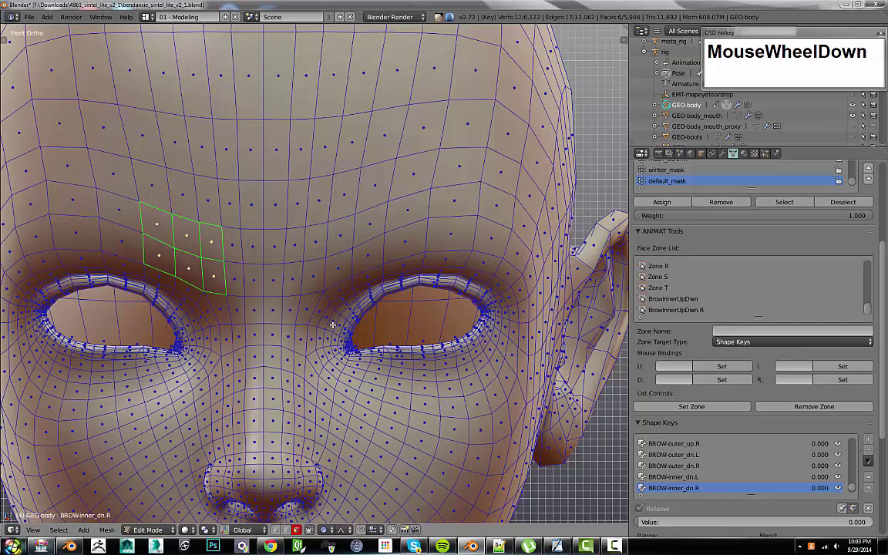
# - Return to Object Mode and drag each inner brow to test it, cancelling back to neutral
pyautogui.press('Tab')
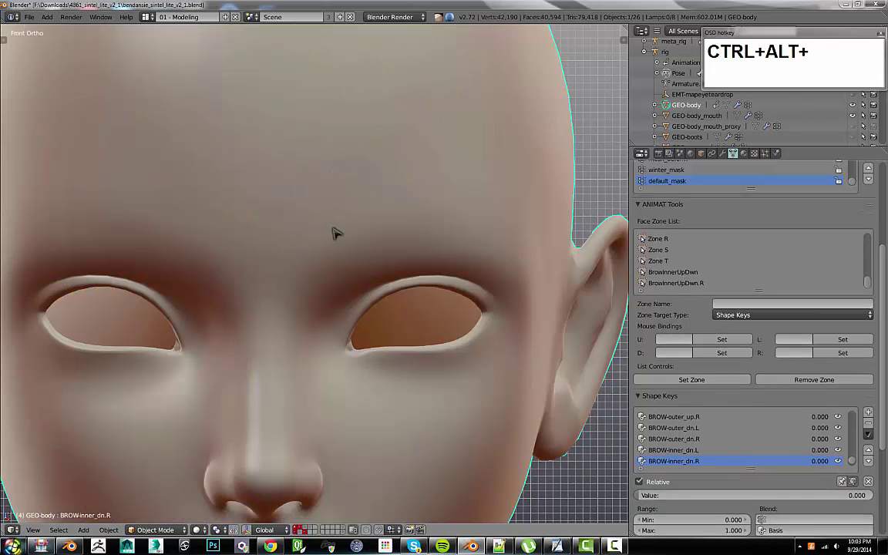
pyautogui.scroll(-4, 343, 239)
pyautogui.click(352, 247)
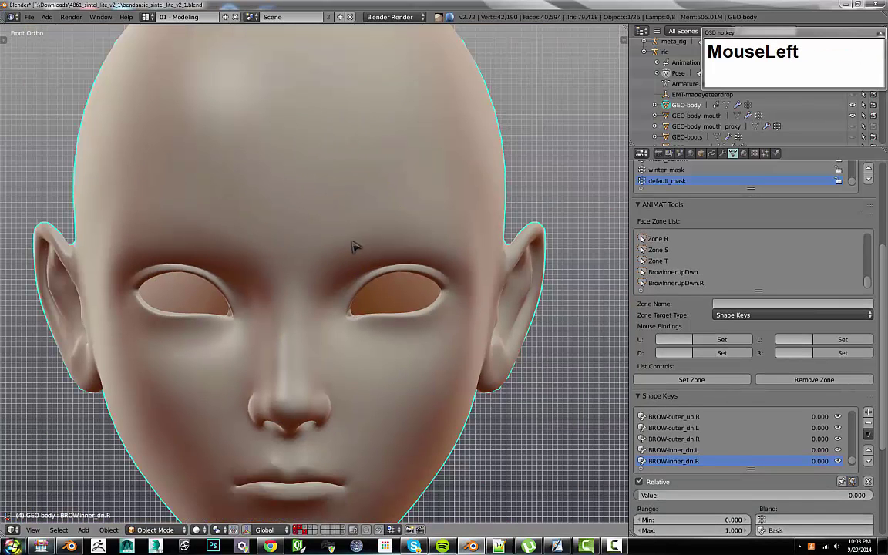
pyautogui.moveTo(345, 173); pyautogui.dragTo(349, 230)
pyautogui.rightClick(350, 230)
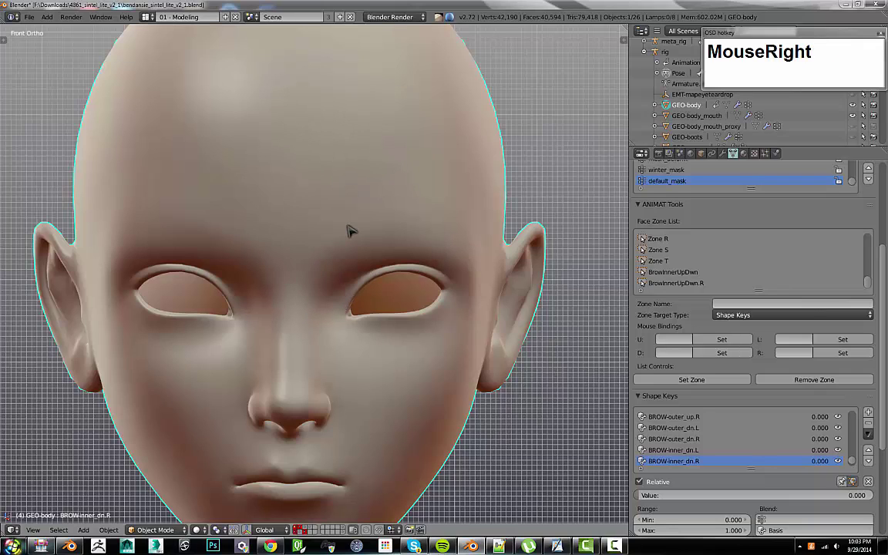
pyautogui.click(241, 260)
pyautogui.moveTo(242, 261)
pyautogui.mouseDown()
pyautogui.moveTo(236, 173)
pyautogui.moveTo(230, 301)
pyautogui.moveTo(233, 198)
pyautogui.moveTo(235, 254)
pyautogui.mouseUp()
pyautogui.rightClick(235, 254)
# - Cancel the brow test and set Zone Target Type to Bone Transforms
pyautogui.press('Escape')
pyautogui.click(784, 316)
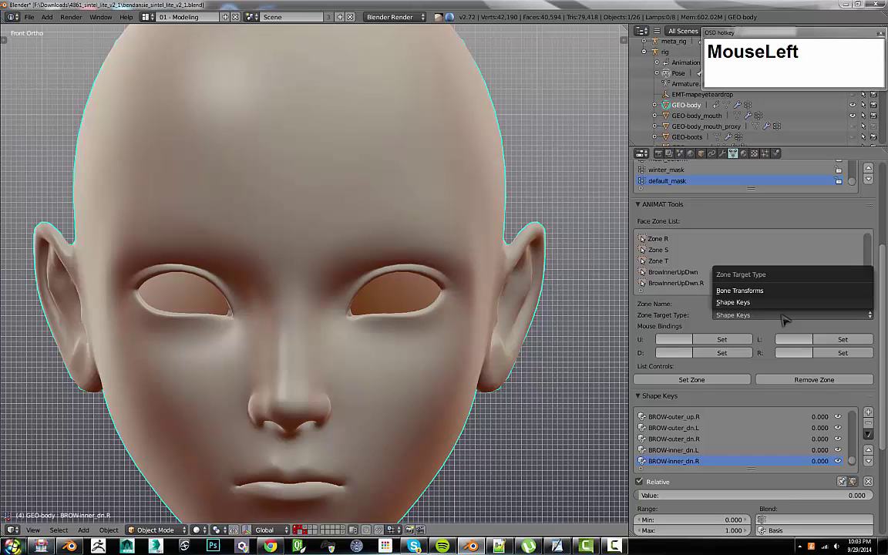
pyautogui.click(775, 291)
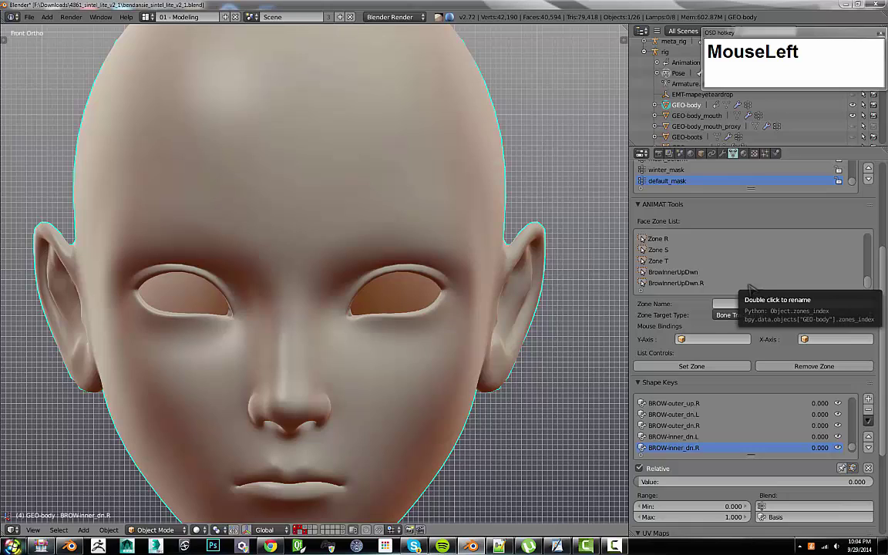
# - Scroll the Face Zone List to the top and select Zone A
pyautogui.scroll(1, 867, 283)
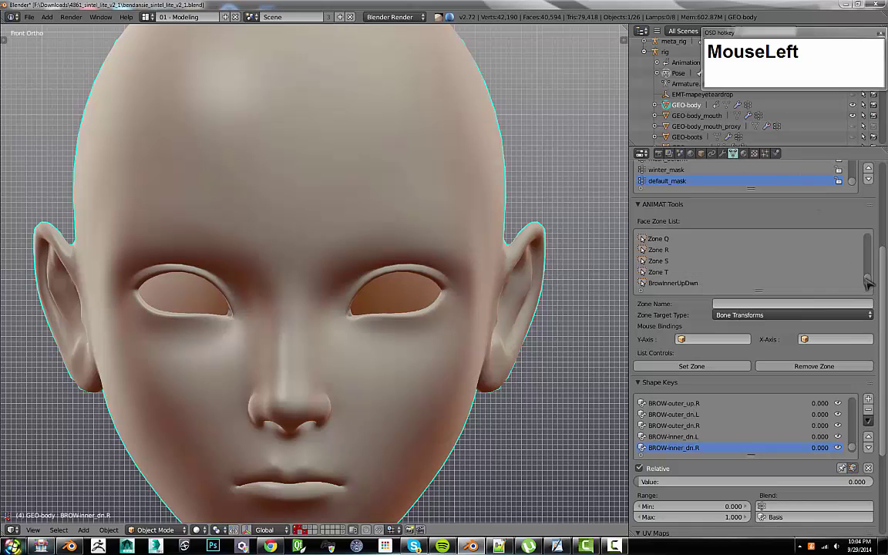
pyautogui.moveTo(867, 283); pyautogui.dragTo(677, 247)
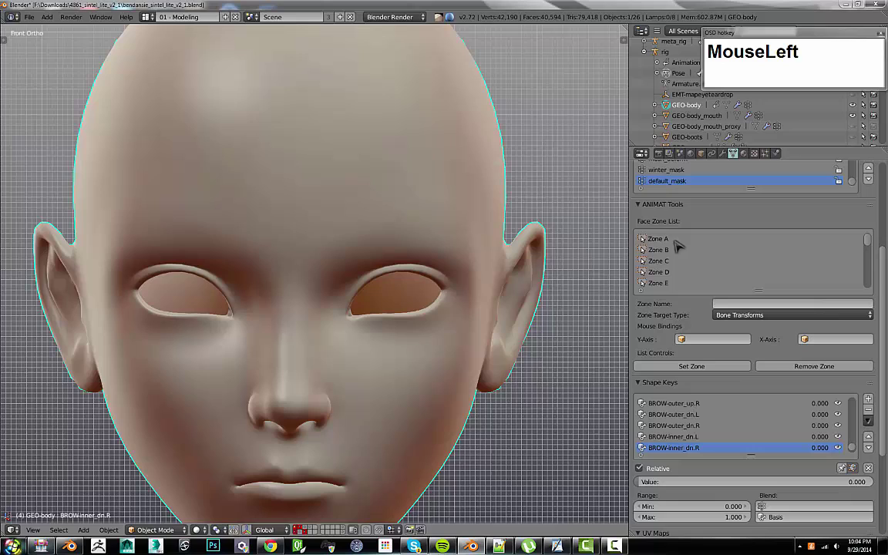
pyautogui.click(678, 239)
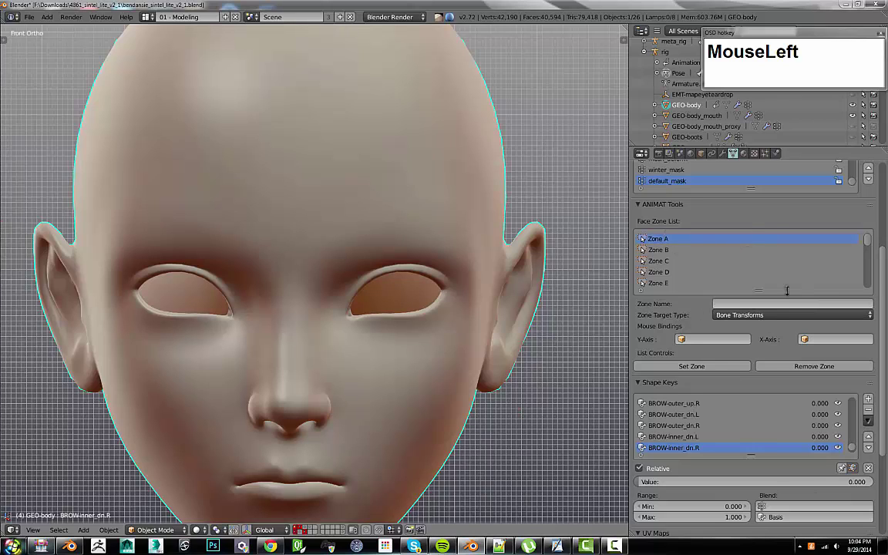